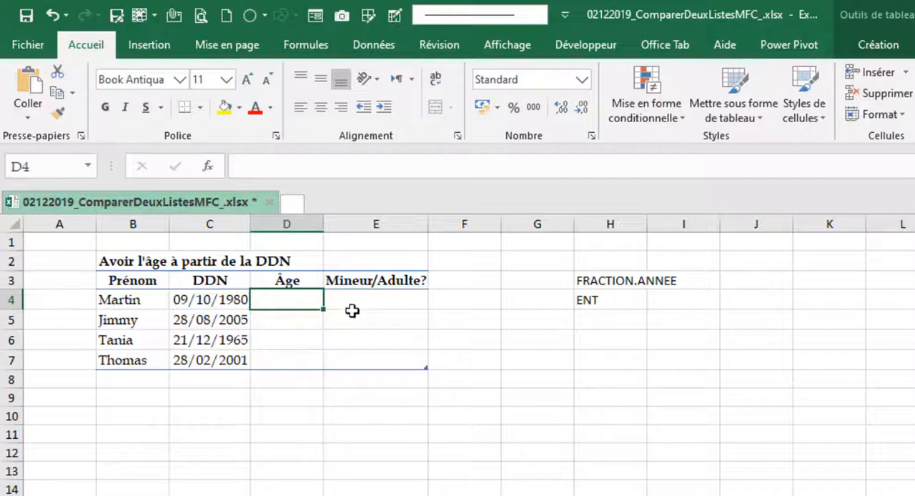
Step: Start a FRACTION.ANNEE formula in D4 of the Âge column and open its function arguments
{"action": "left_click", "coordinate": [372, 300]}
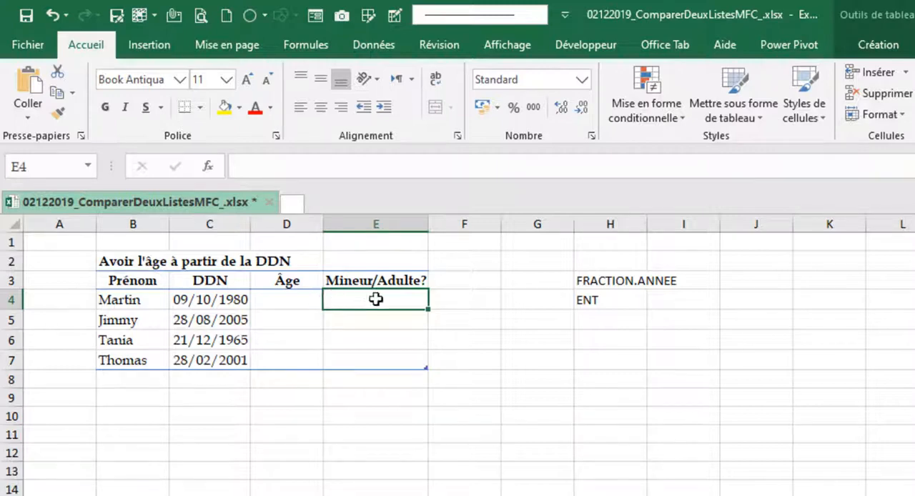
{"action": "left_click", "coordinate": [299, 300]}
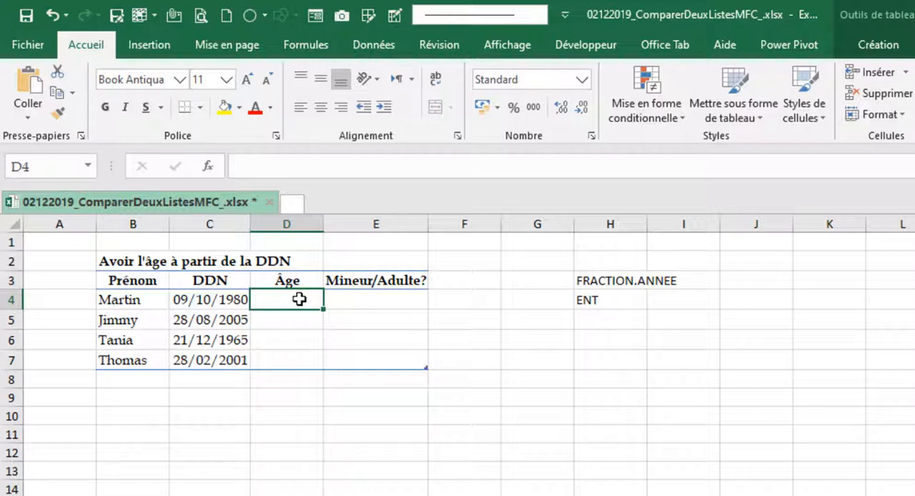
{"action": "type", "text": "="}
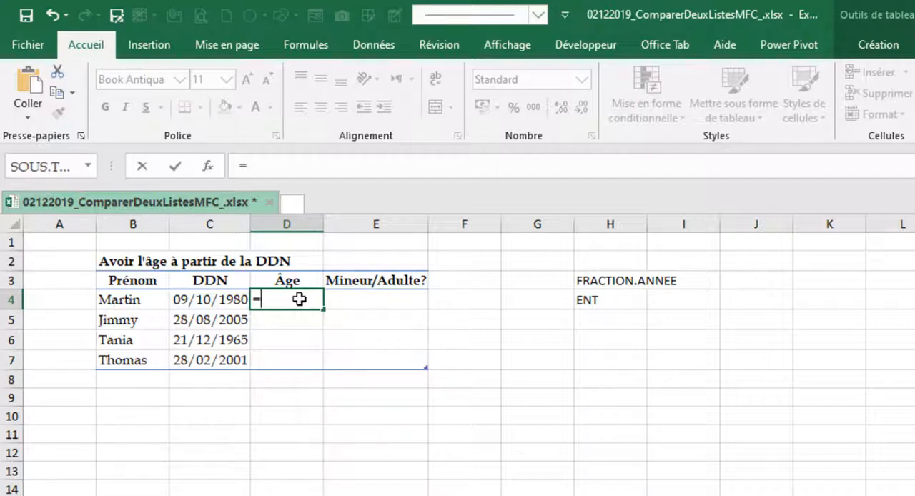
{"action": "type", "text": "fra"}
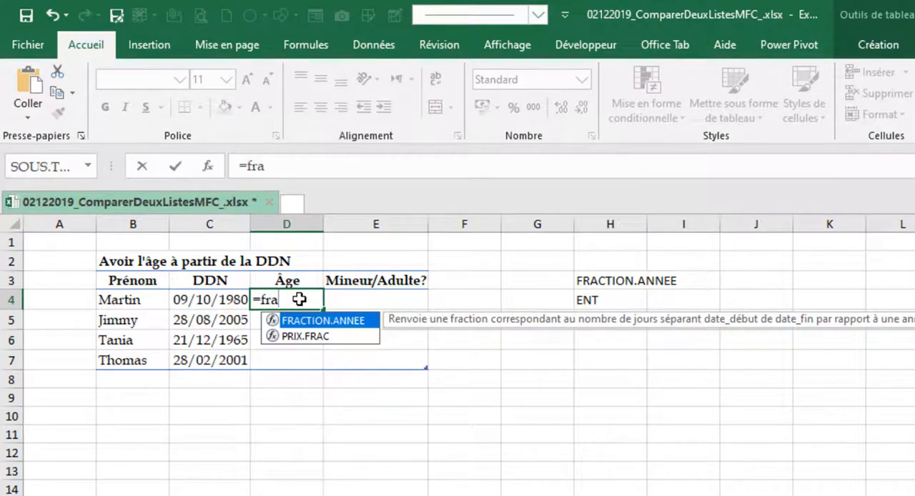
{"action": "key", "text": "Tab"}
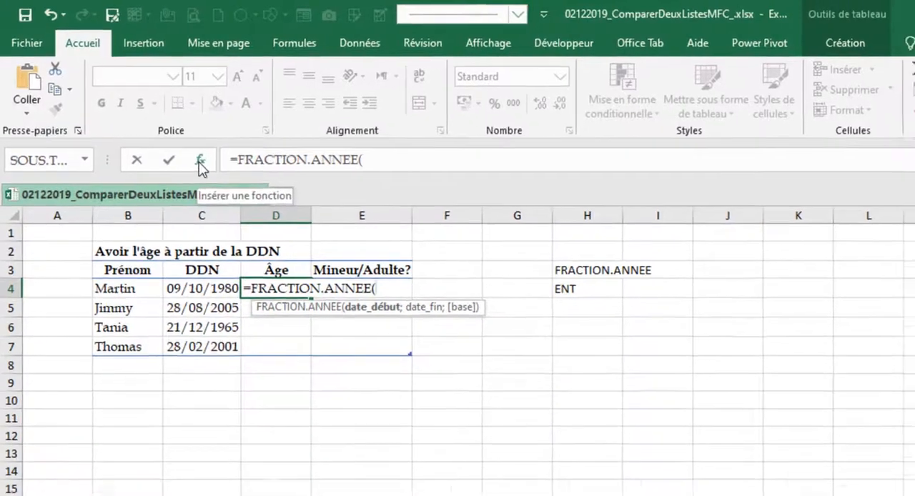
{"action": "left_click", "coordinate": [200, 163]}
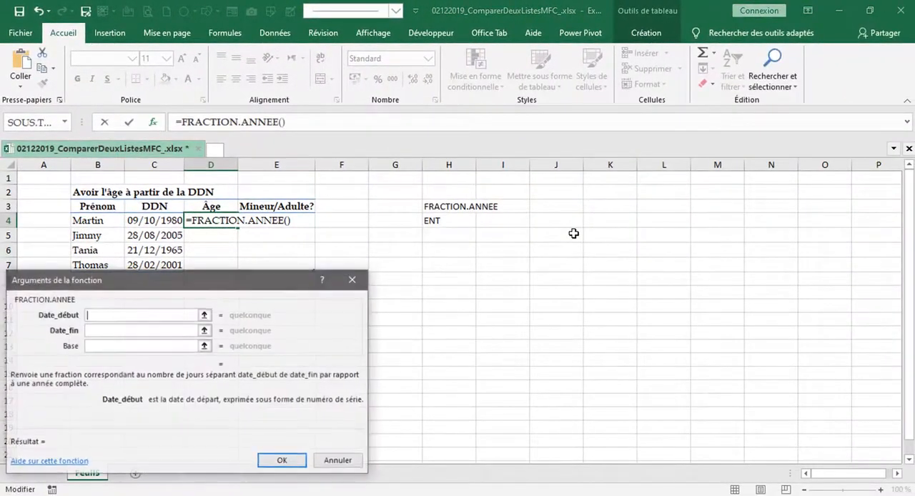
{"action": "left_click_drag", "start_coordinate": [214, 286], "coordinate": [715, 194]}
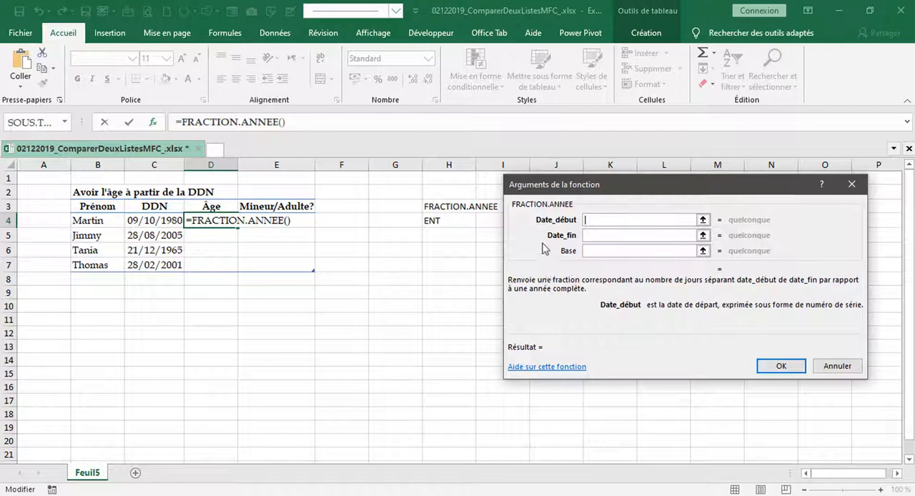
Step: Set the FRACTION.ANNEE start date to the row's DDN and the end date to aujourdhui(), and enter the formula
{"action": "left_click", "coordinate": [157, 222]}
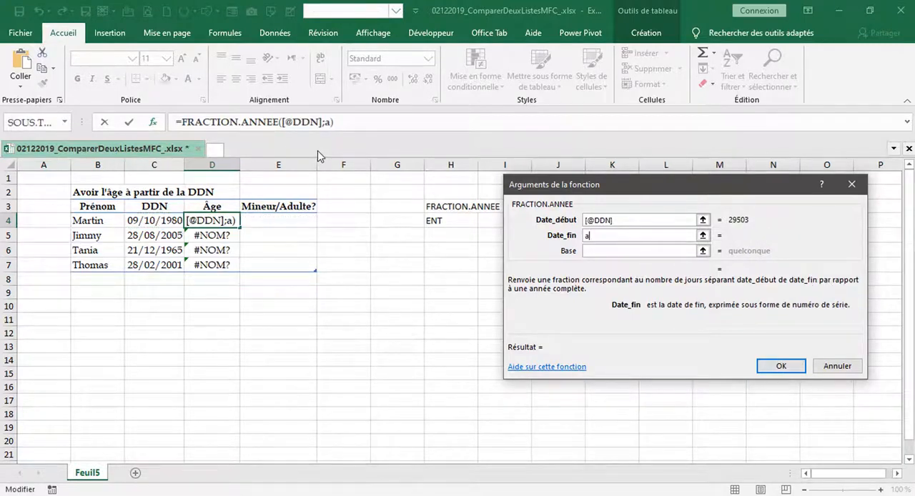
{"action": "type", "text": "ujou"}
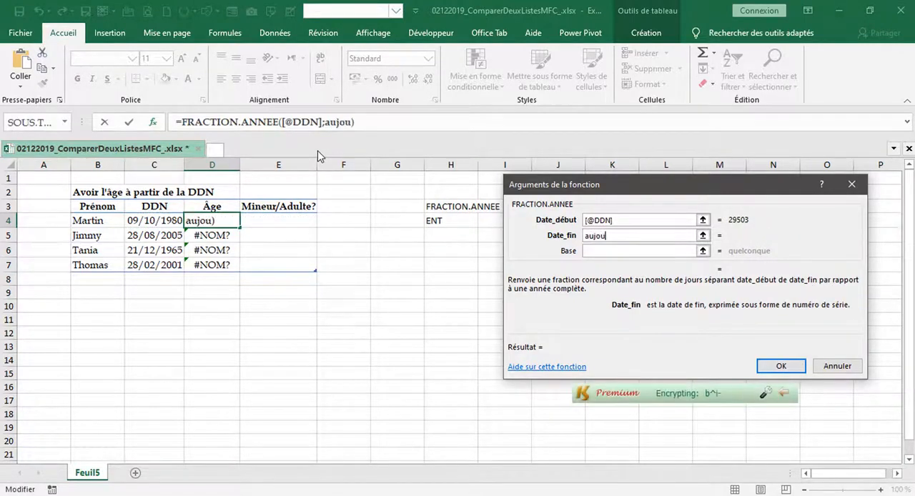
{"action": "type", "text": "rdhui"}
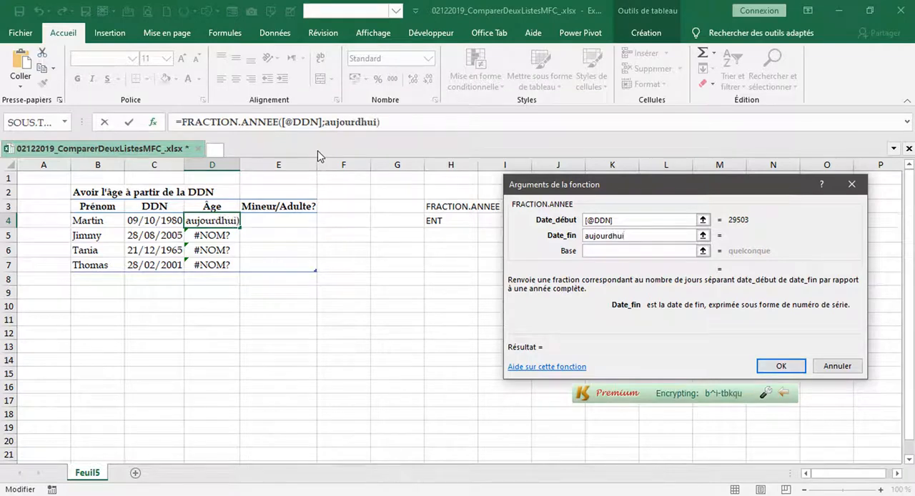
{"action": "type", "text": "()"}
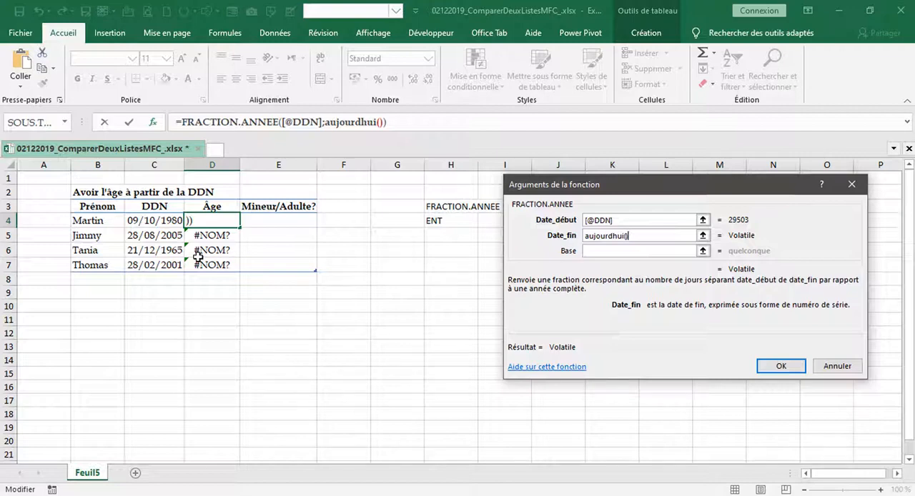
{"action": "left_click", "coordinate": [767, 366]}
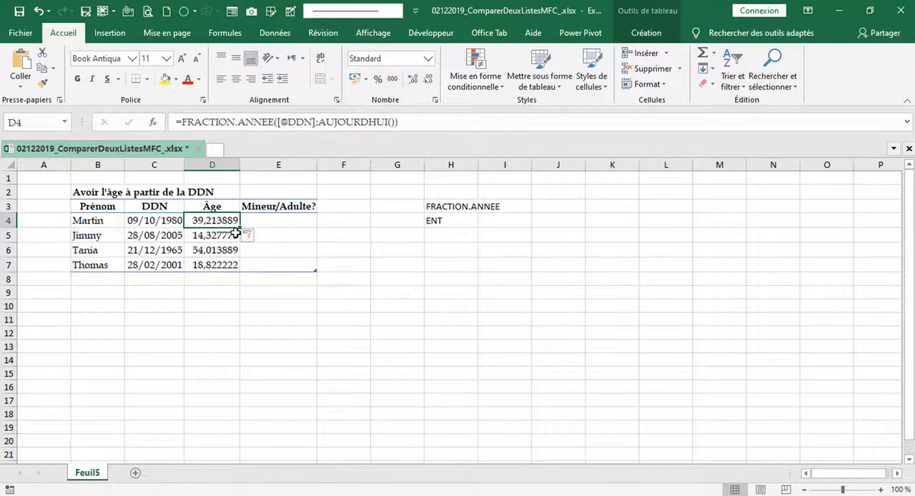
{"action": "left_click", "coordinate": [182, 122]}
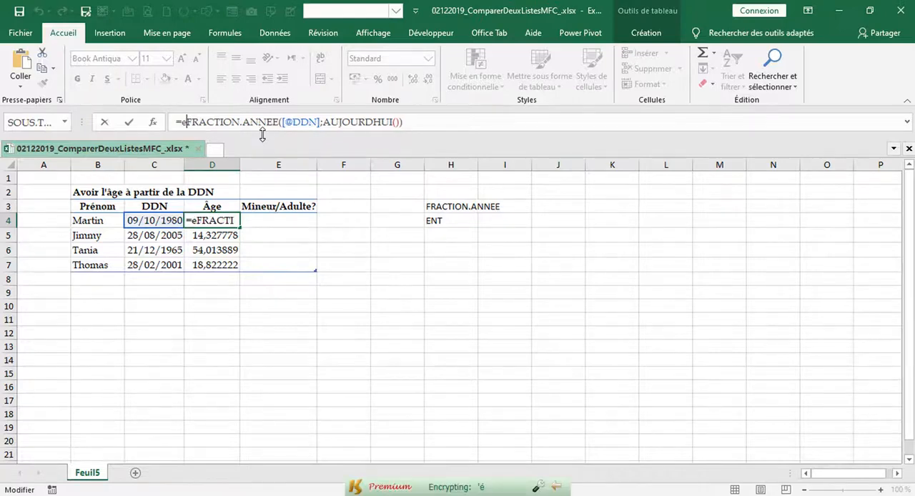
{"action": "type", "text": "ent"}
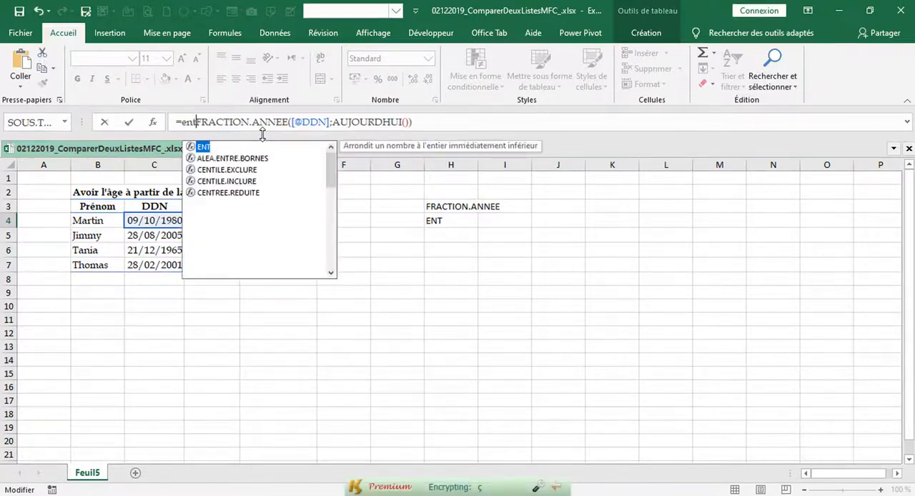
{"action": "key", "text": "Tab"}
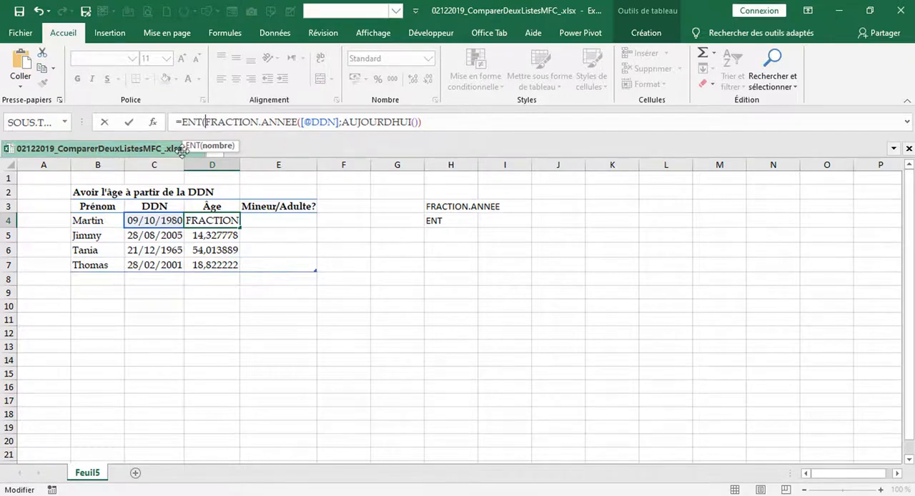
{"action": "left_click", "coordinate": [155, 124]}
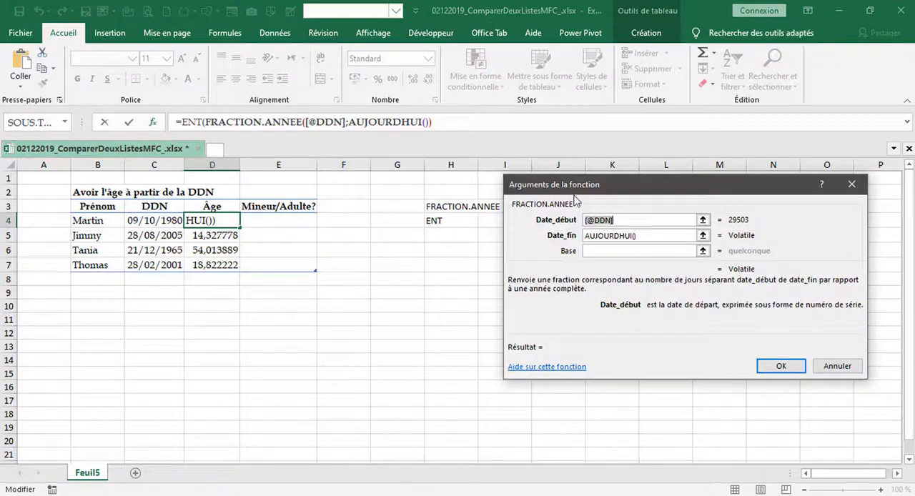
{"action": "left_click_drag", "start_coordinate": [575, 193], "coordinate": [531, 185]}
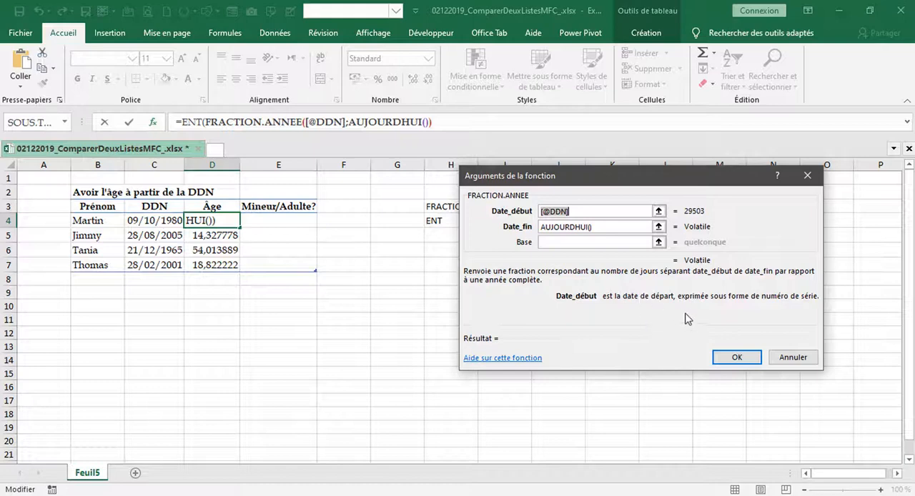
{"action": "left_click", "coordinate": [736, 357]}
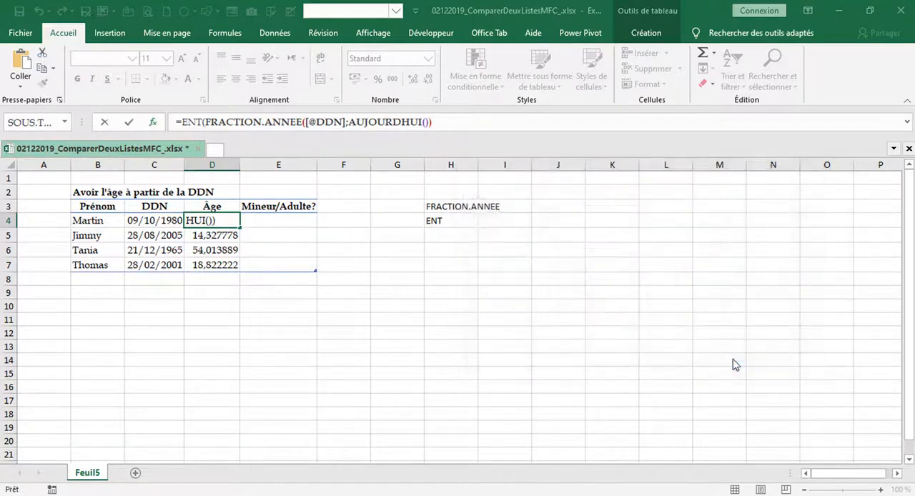
{"action": "left_click", "coordinate": [465, 293]}
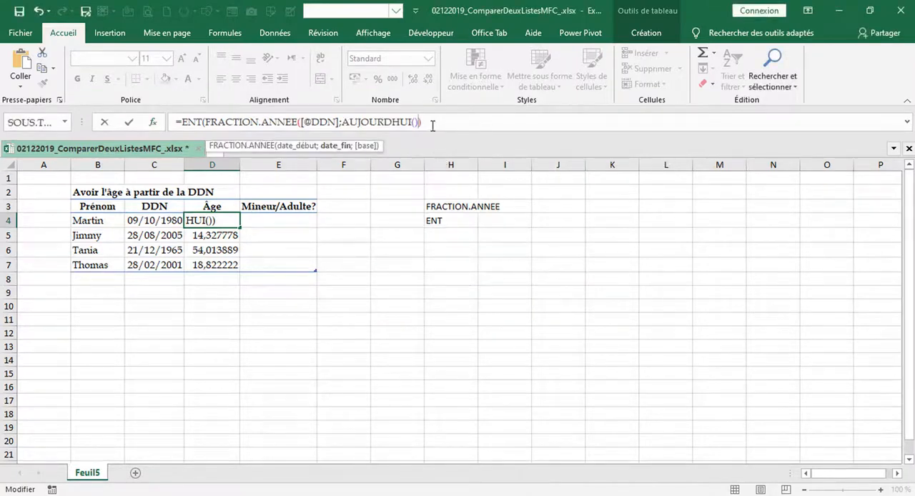
{"action": "type", "text": ")"}
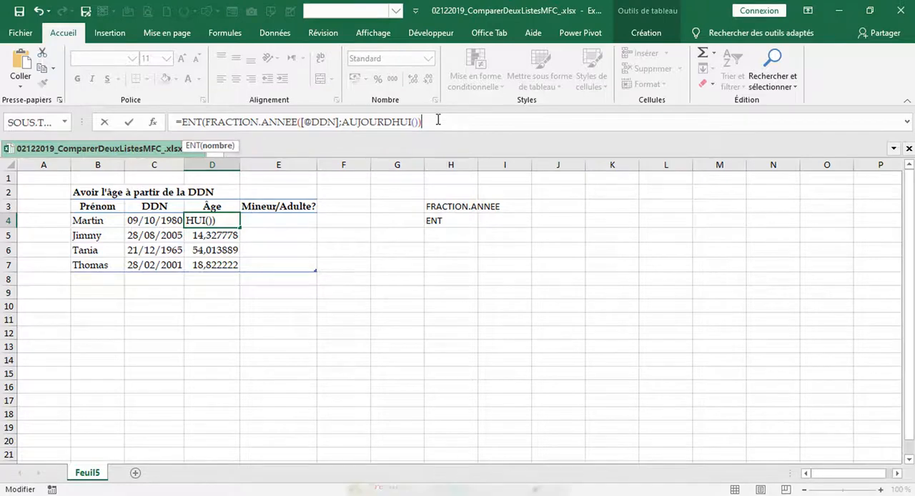
{"action": "type", "text": ")"}
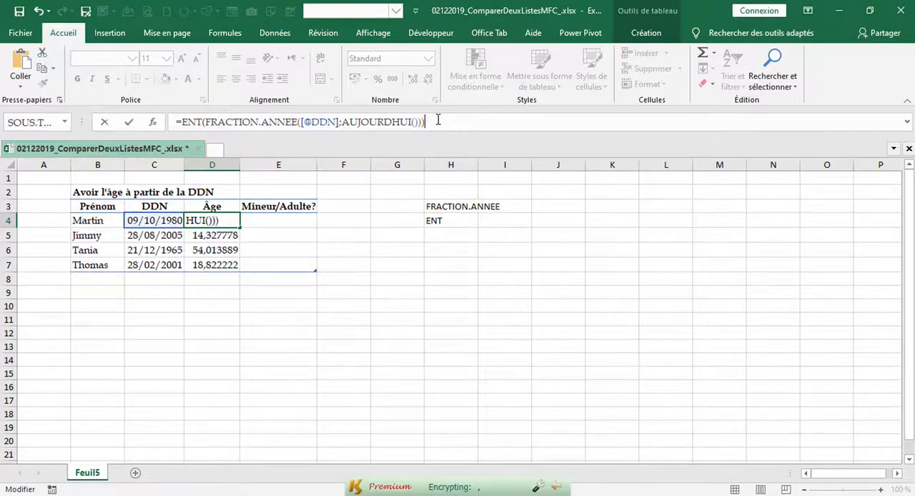
{"action": "left_click", "coordinate": [129, 123]}
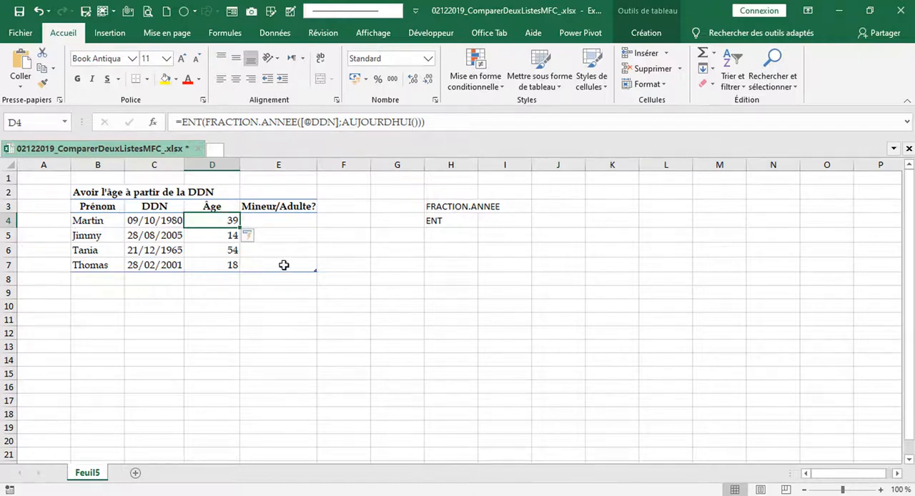
Step: Copy the complete age formula text from D4 into E4 of the Mineur/Adulte? column
{"action": "left_click", "coordinate": [276, 225]}
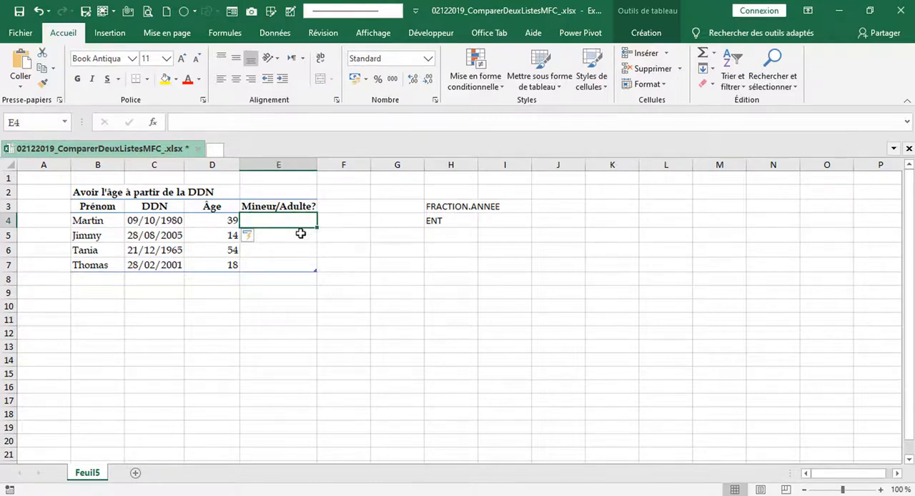
{"action": "left_click", "coordinate": [226, 219]}
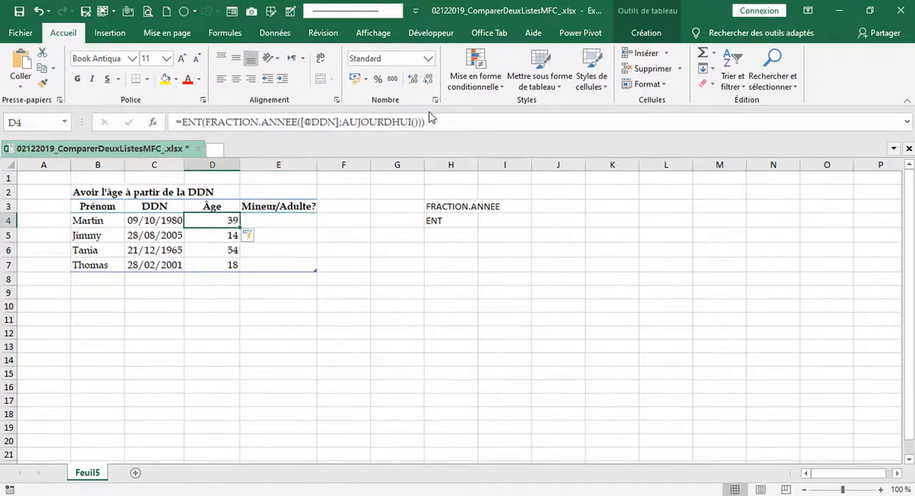
{"action": "left_click", "coordinate": [400, 123]}
{"action": "left_click_drag", "start_coordinate": [400, 123], "coordinate": [165, 128]}
{"action": "key", "text": "ctrl+c"}
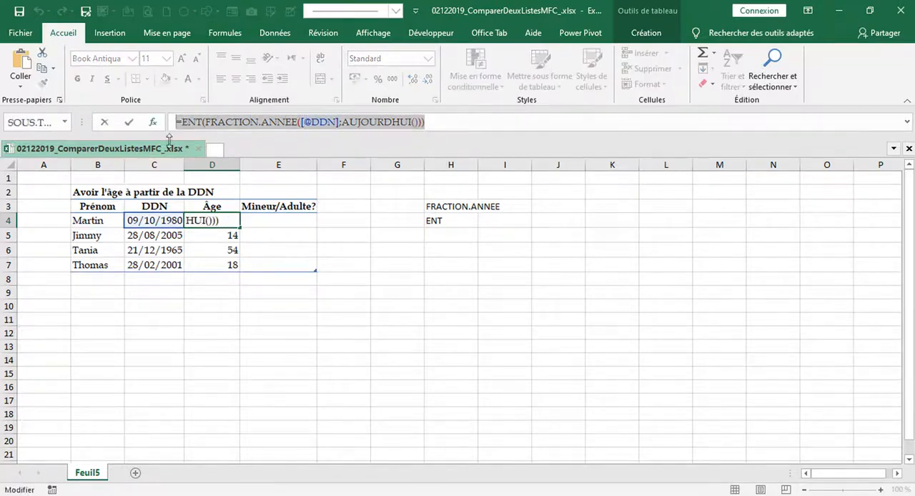
{"action": "key", "text": "Escape"}
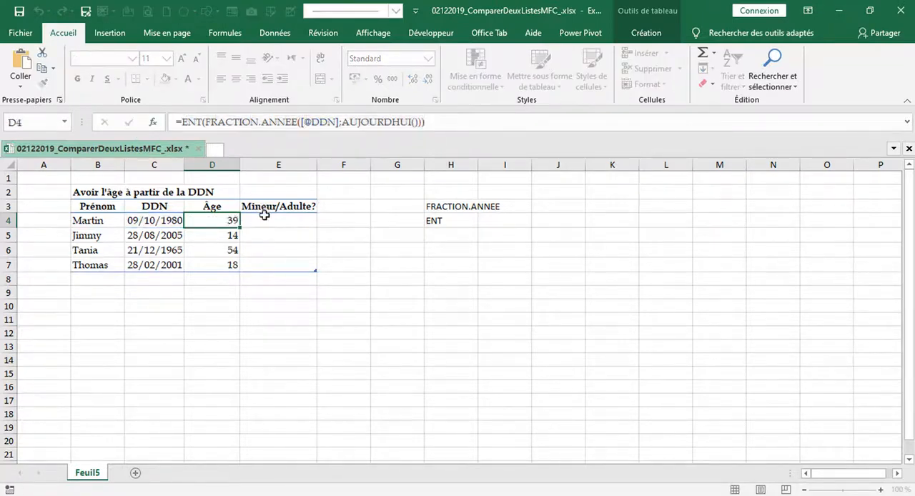
{"action": "left_click", "coordinate": [263, 220]}
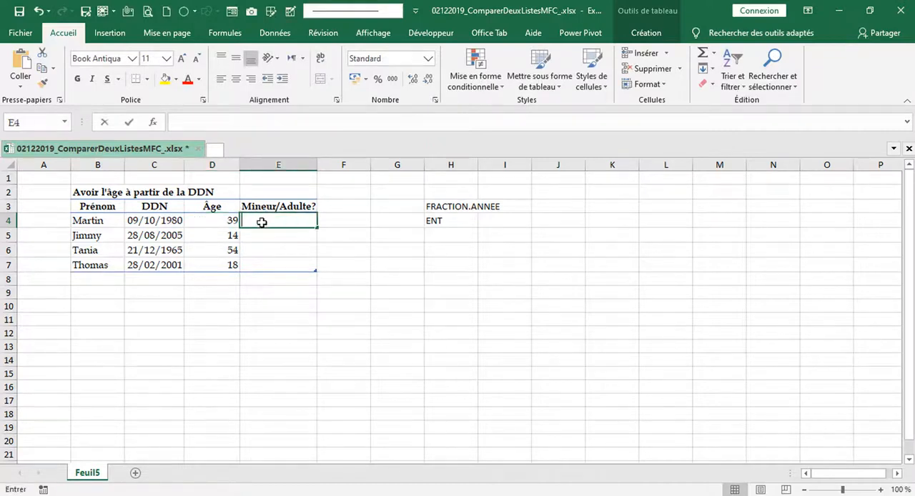
{"action": "key", "text": "ctrl+v"}
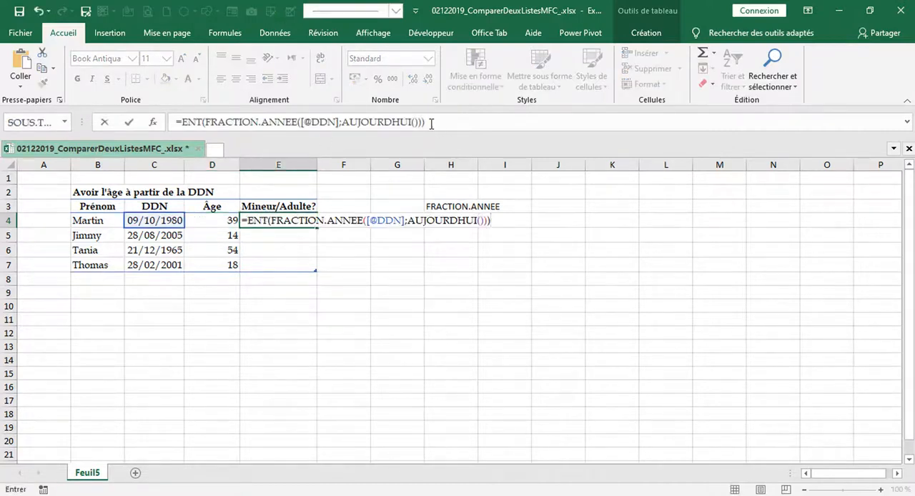
Step: Nest the E4 age formula in an SI function with the logical test that the age is <18
{"action": "left_click", "coordinate": [430, 123]}
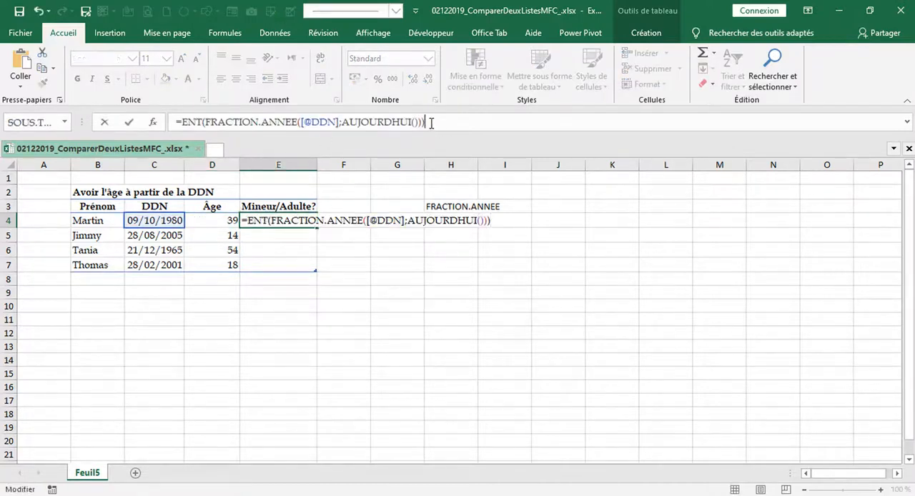
{"action": "left_click", "coordinate": [188, 122]}
{"action": "type", "text": "SI("}
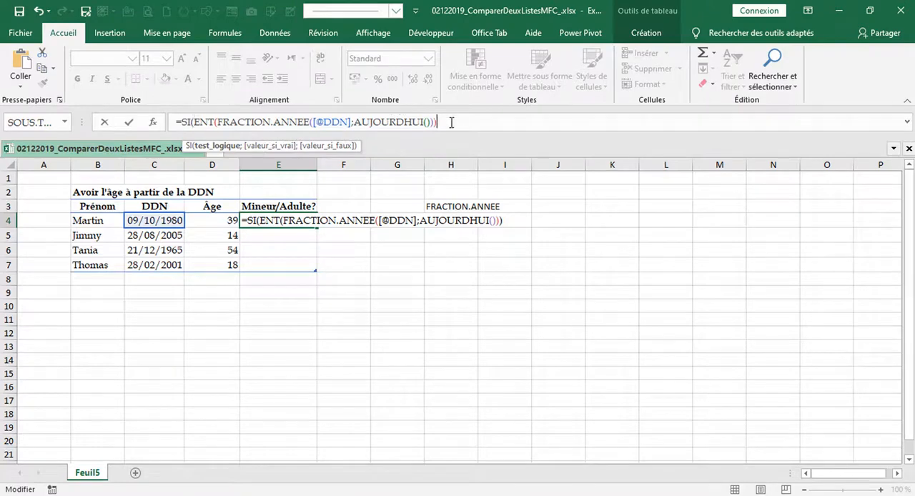
{"action": "type", "text": "<"}
{"action": "type", "text": "18;"}
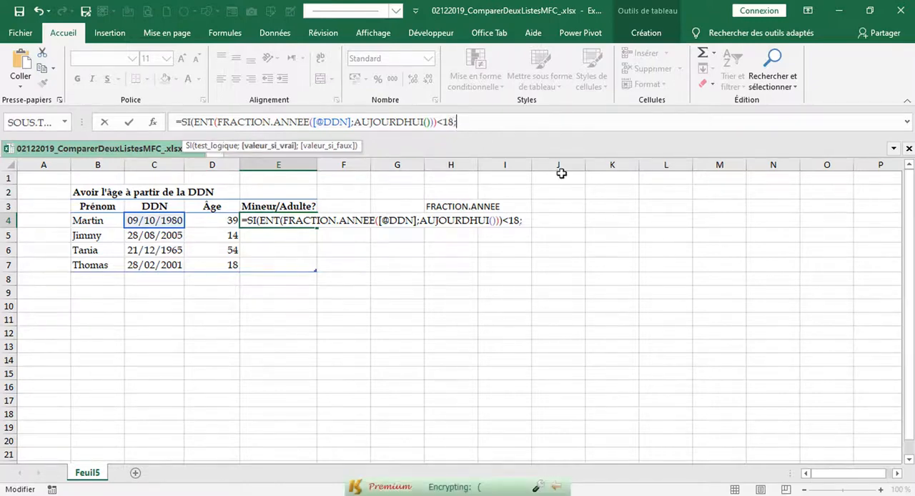
{"action": "type", "text": "\""}
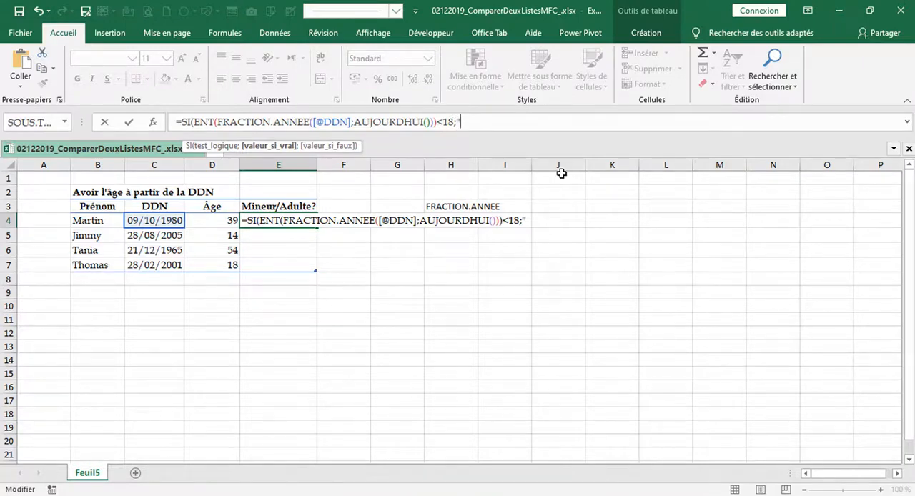
{"action": "type", "text": "Min"}
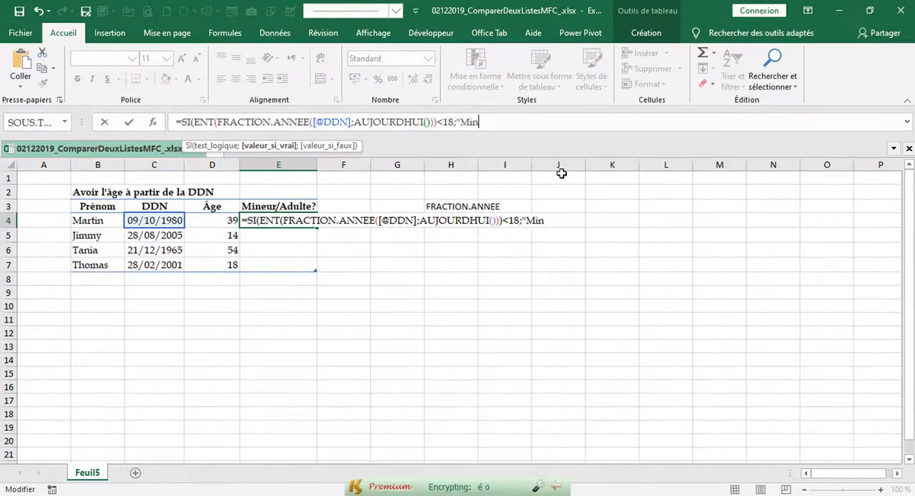
{"action": "type", "text": "eur"}
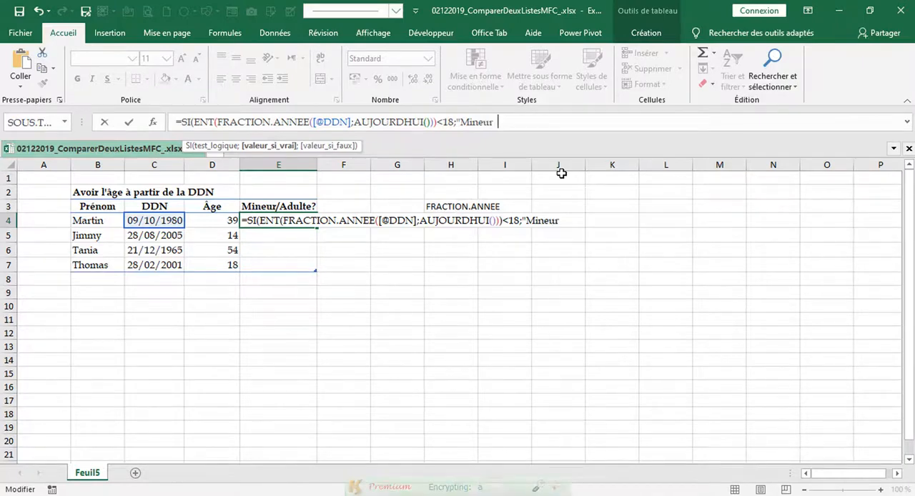
{"action": "type", "text": "\""}
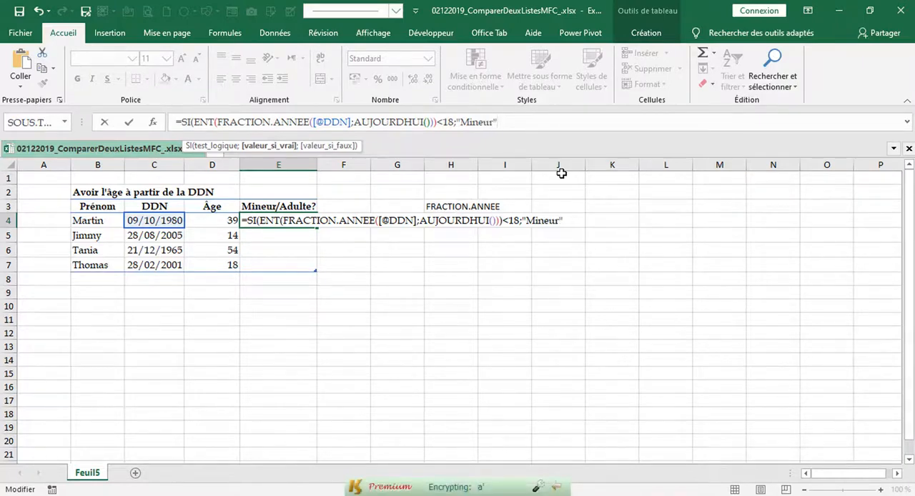
{"action": "type", "text": ";"}
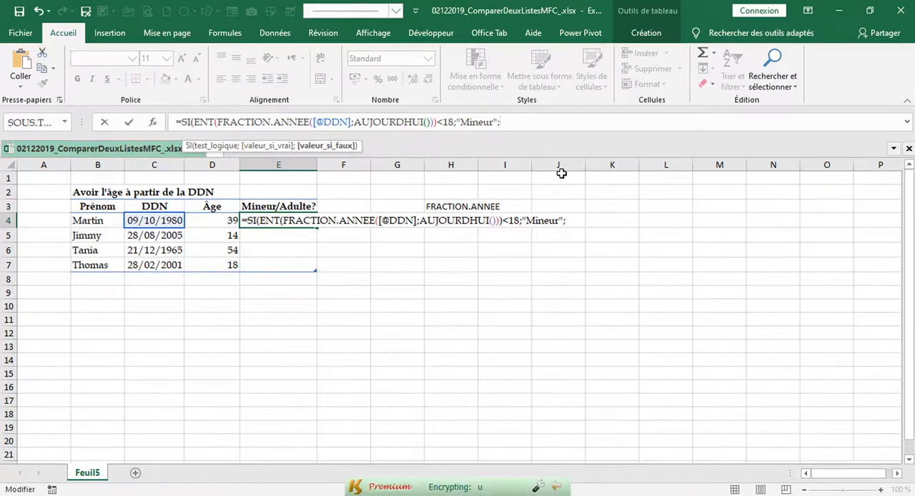
{"action": "type", "text": "\"Adulte"}
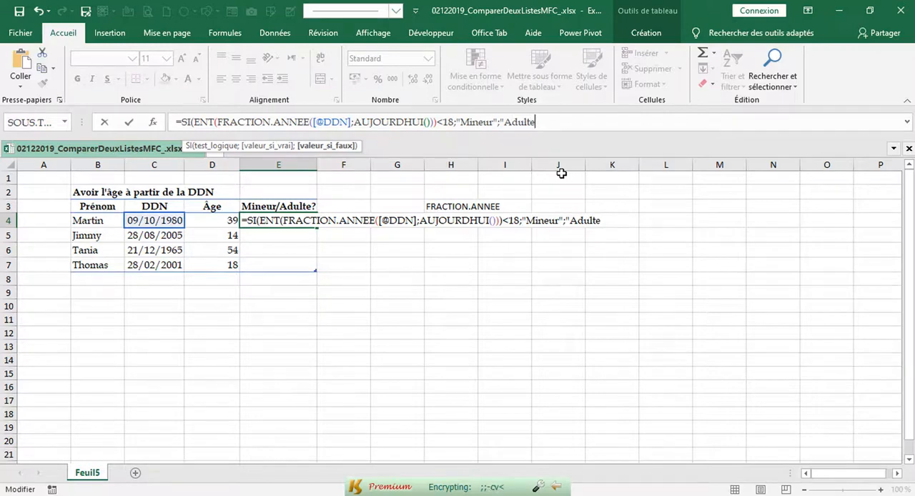
{"action": "type", "text": "\")"}
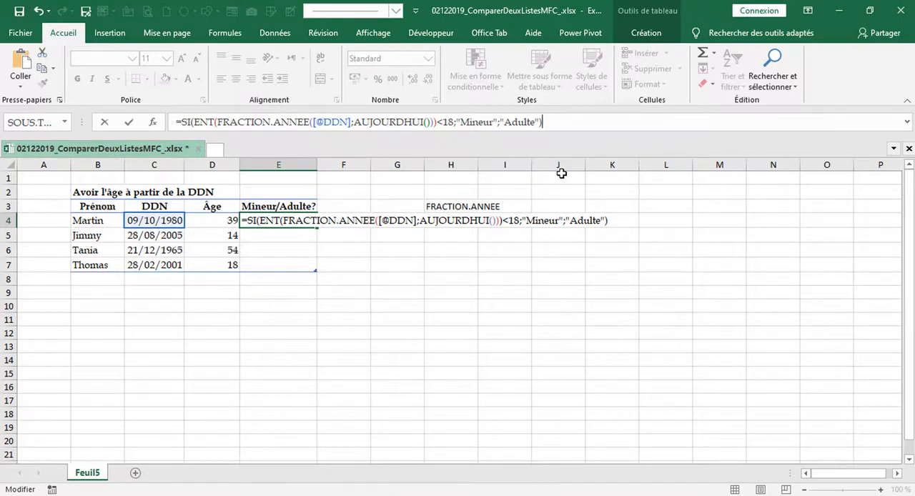
Step: Set the SI formula's value if false to "Adulte", close the function and enter it in E4
{"action": "key", "text": "ctrl+Return"}
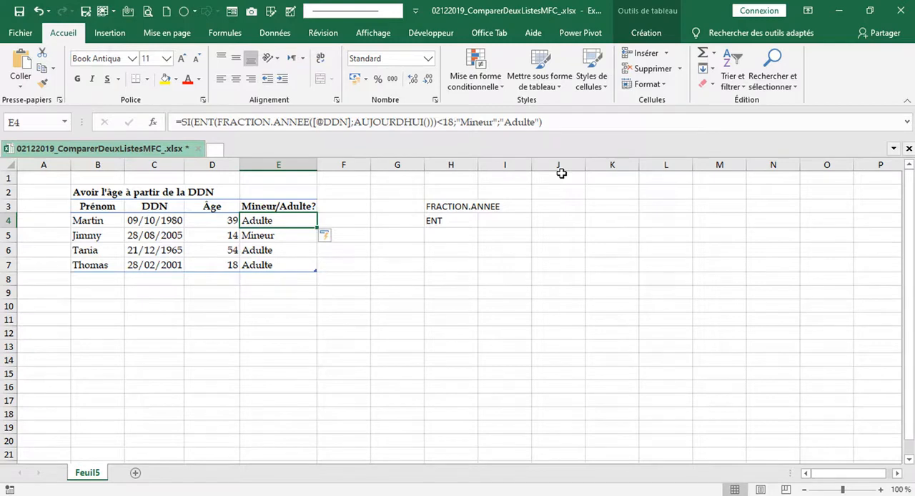
Step: Change the year of the birth date in C4 to 2007, keeping its day and month
{"action": "double_click", "coordinate": [178, 219]}
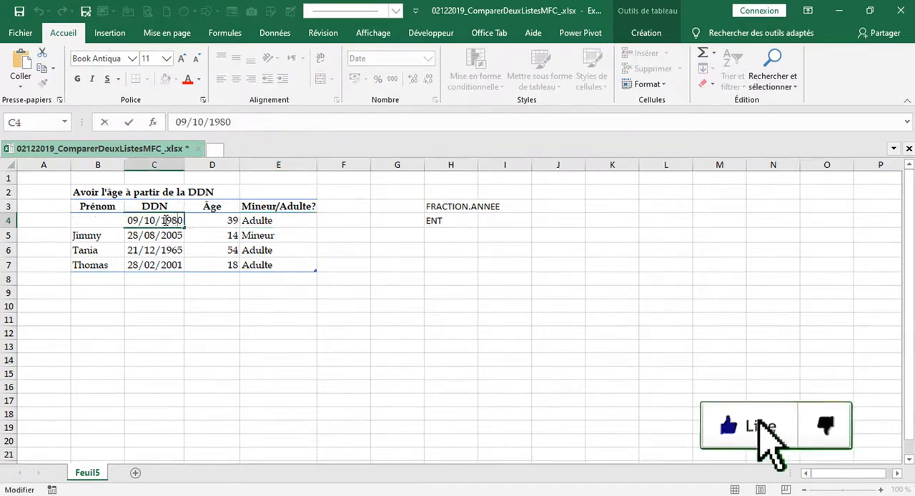
{"action": "left_click_drag", "start_coordinate": [166, 220], "coordinate": [186, 223]}
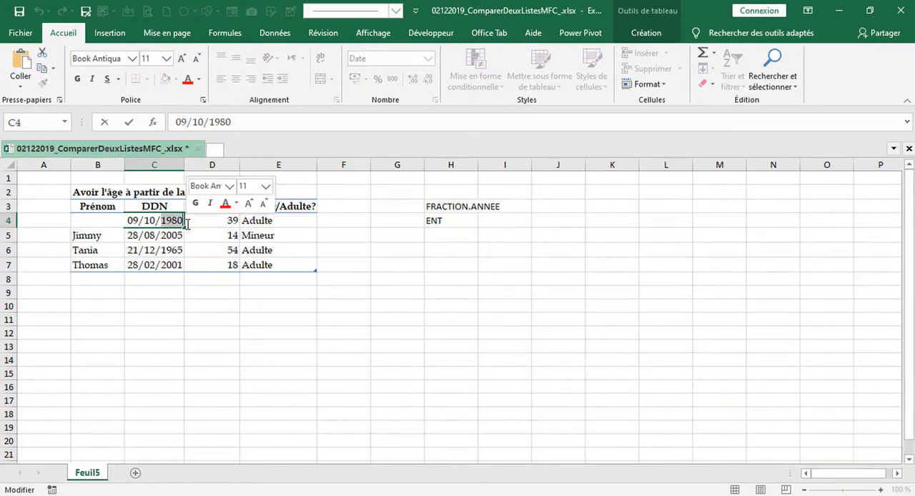
{"action": "type", "text": "20"}
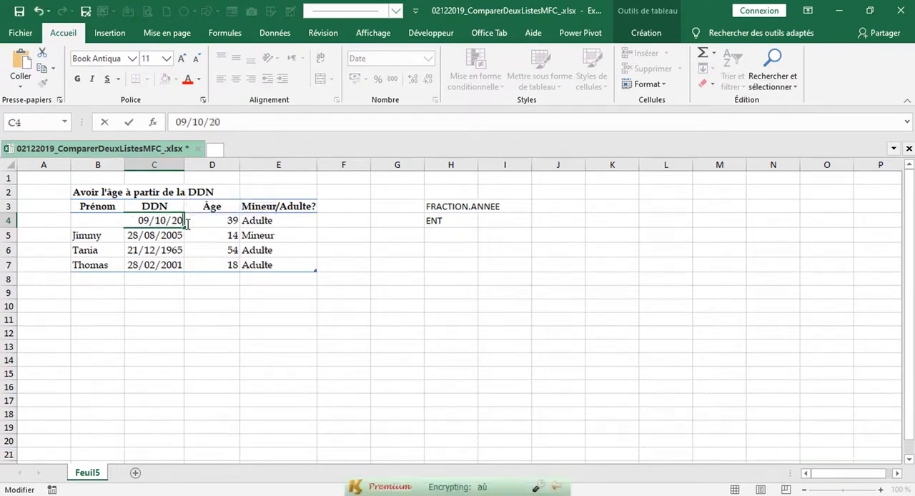
{"action": "type", "text": "17"}
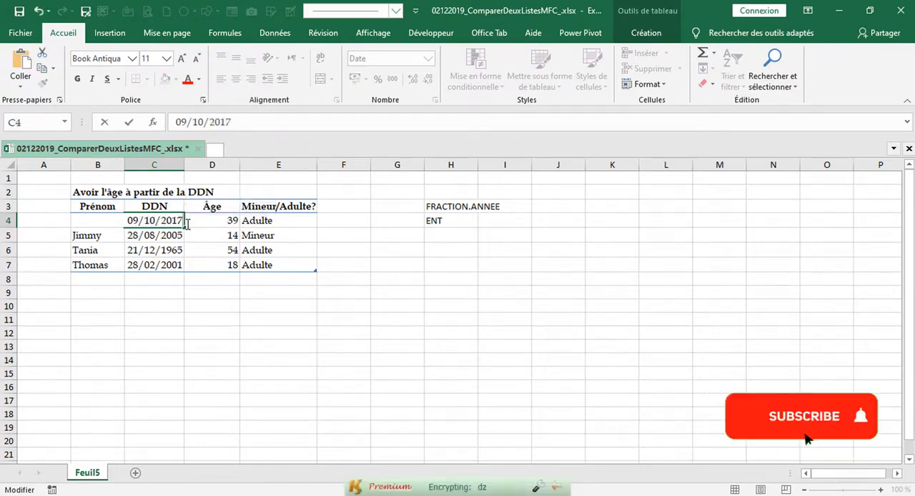
{"action": "key", "text": "BackSpace"}
{"action": "key", "text": "BackSpace"}
{"action": "key", "text": "BackSpace"}
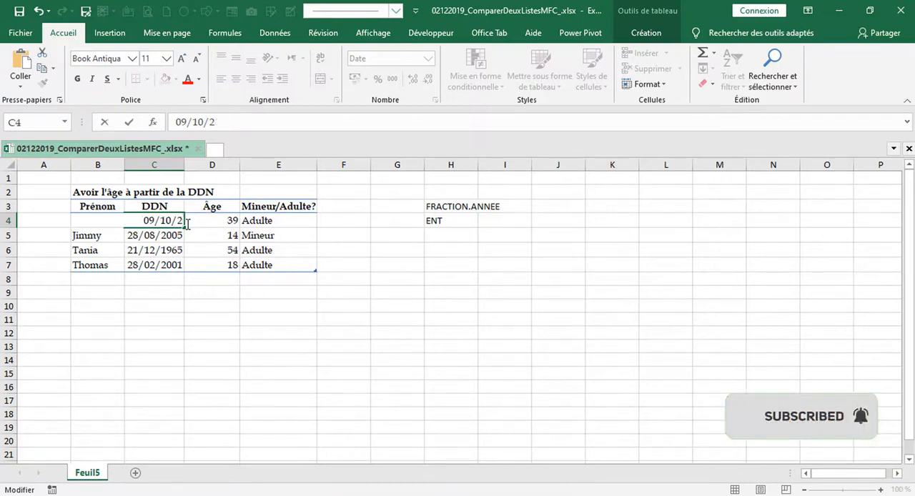
{"action": "type", "text": "007"}
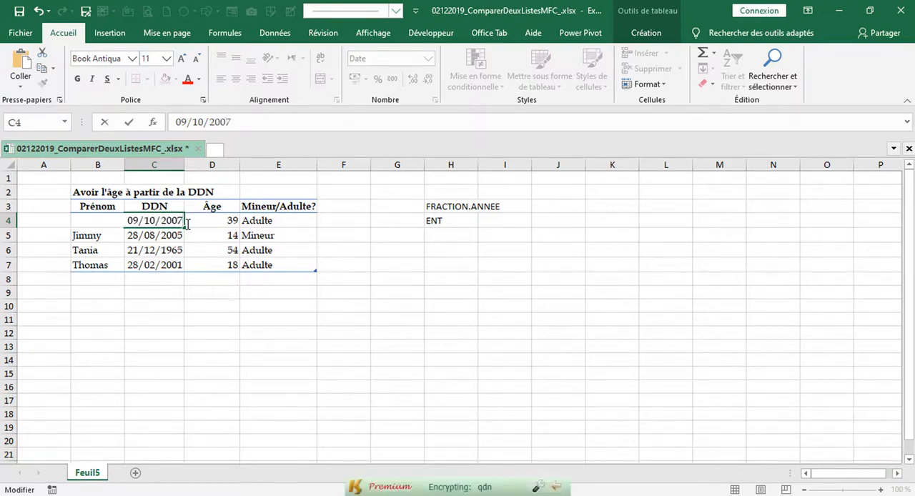
{"action": "key", "text": "Return"}
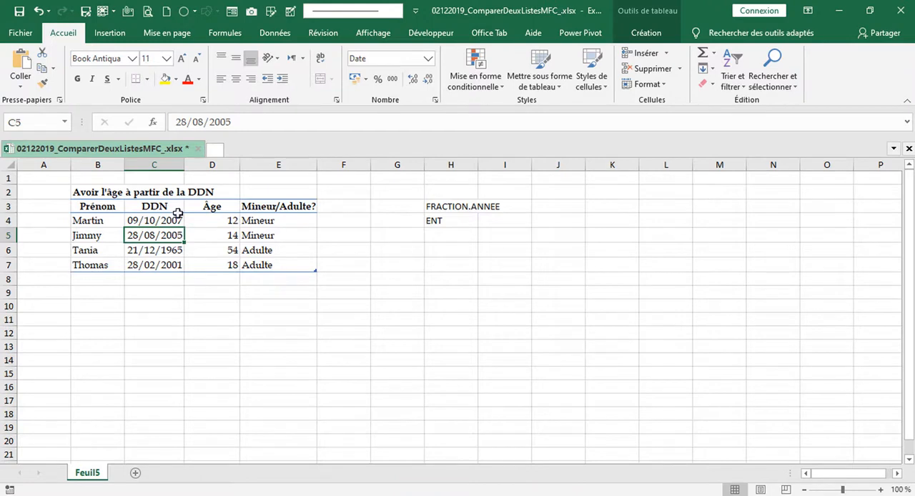
Step: Select the birth date cell C7 in the last row of the table
{"action": "left_click", "coordinate": [176, 263]}
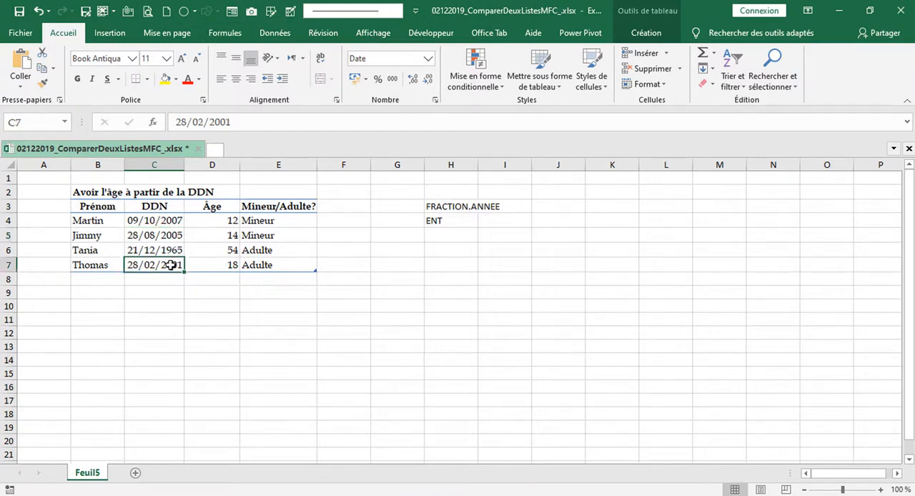